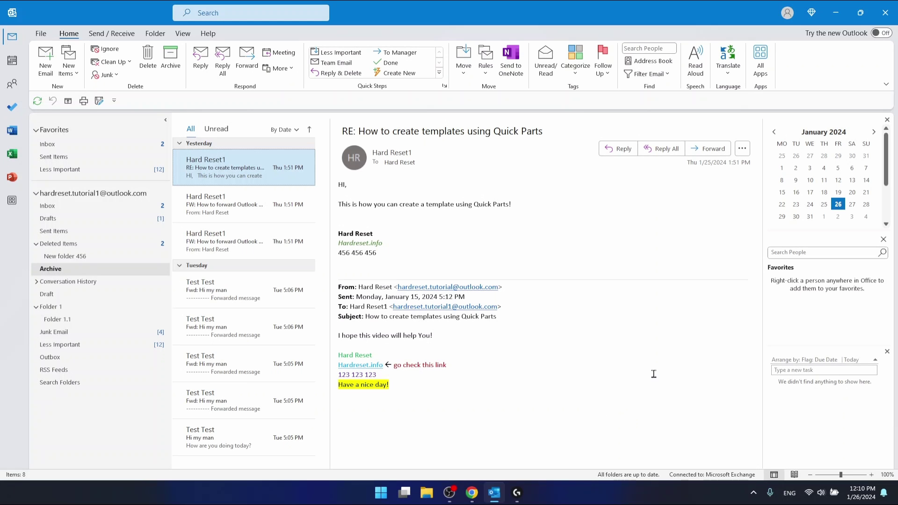
Step: Minimize Outlook with Win+D so the Windows desktop is showing
{"action": "key", "text": "super+d"}
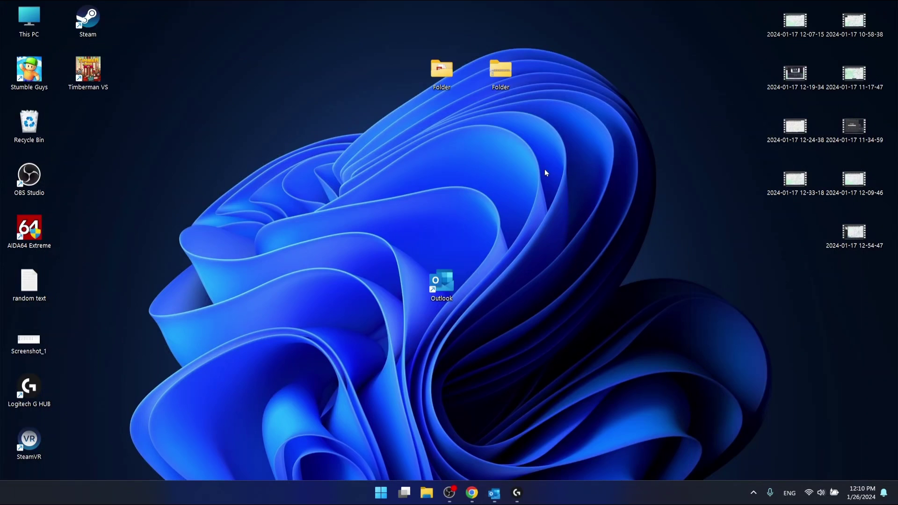
Step: Restore the Outlook window from its taskbar icon
{"action": "left_click", "coordinate": [493, 494]}
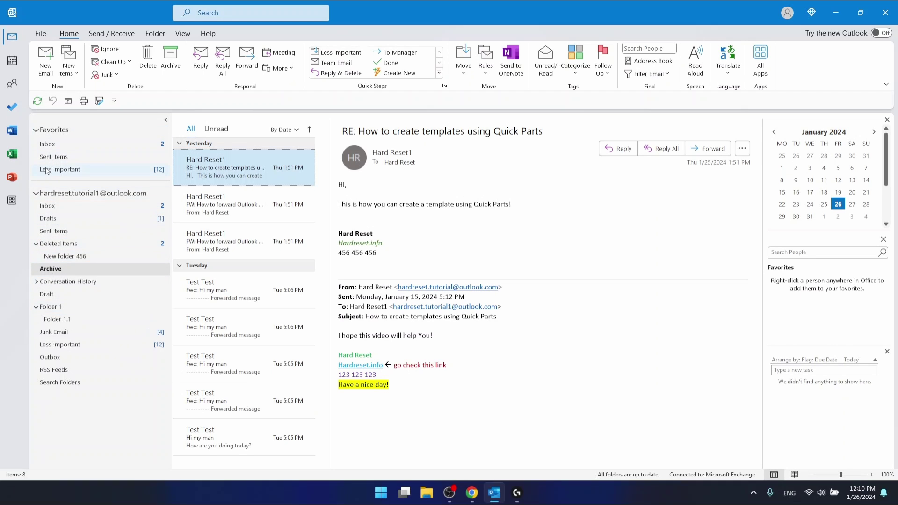
Step: Collapse and re-expand the account folders, expand Deleted Items to show New folder 456, and open Archive
{"action": "left_click", "coordinate": [37, 194]}
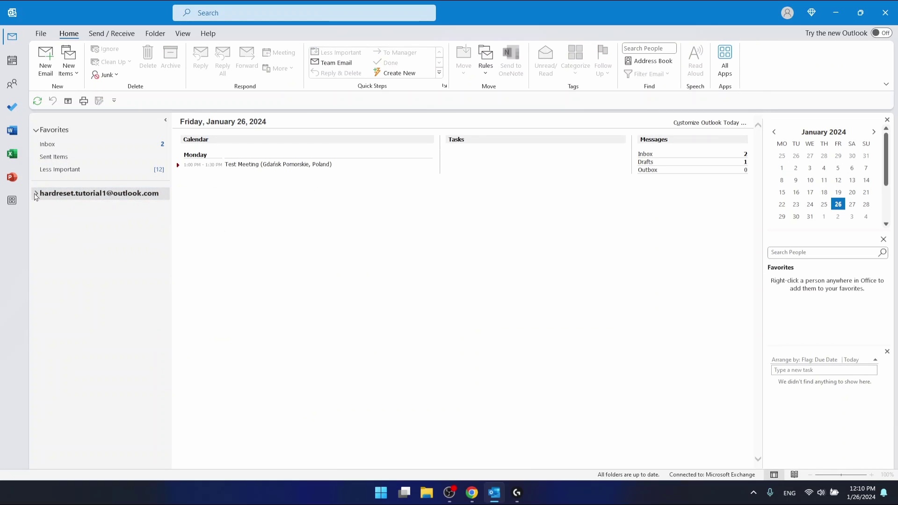
{"action": "left_click", "coordinate": [36, 195]}
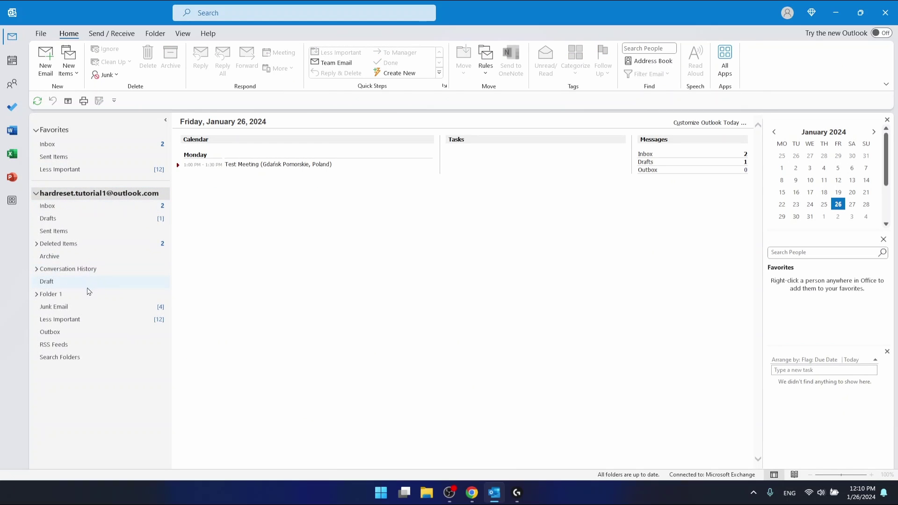
{"action": "left_click", "coordinate": [36, 244]}
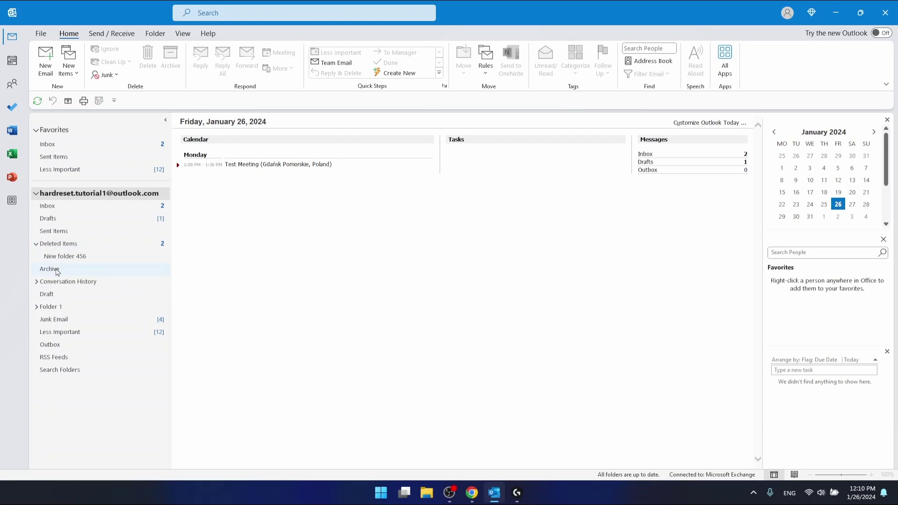
{"action": "left_click", "coordinate": [67, 273]}
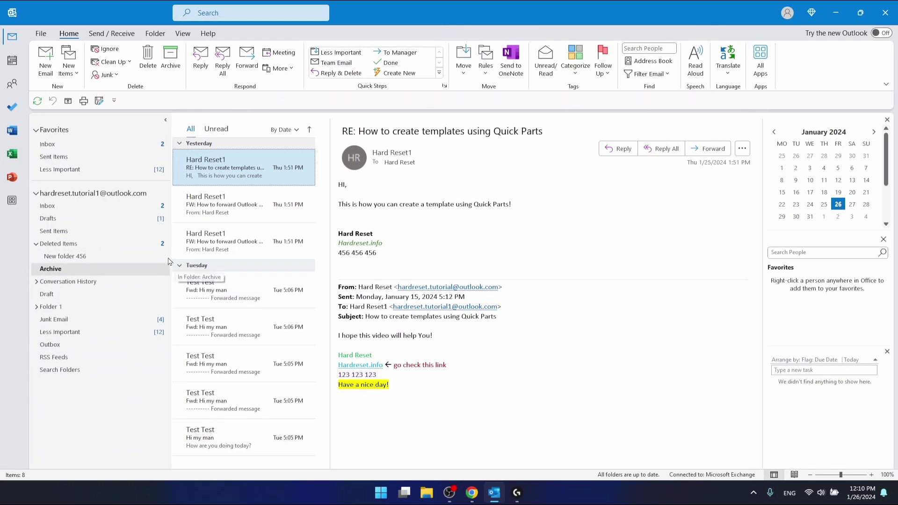
{"action": "mouse_move", "coordinate": [260, 172]}
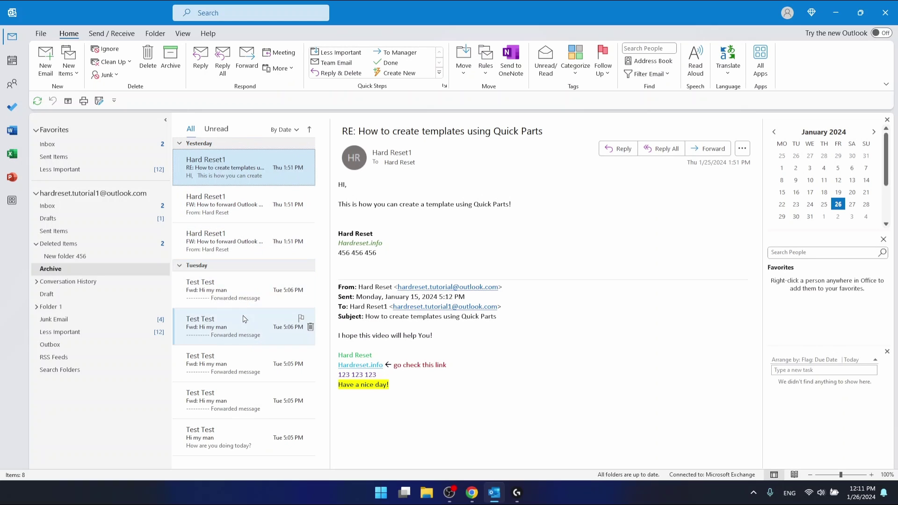
Step: Move the 'FW: How to forward Outlook e-mails to another e-mail' message to Inbox via Other Folder
{"action": "left_click", "coordinate": [240, 239]}
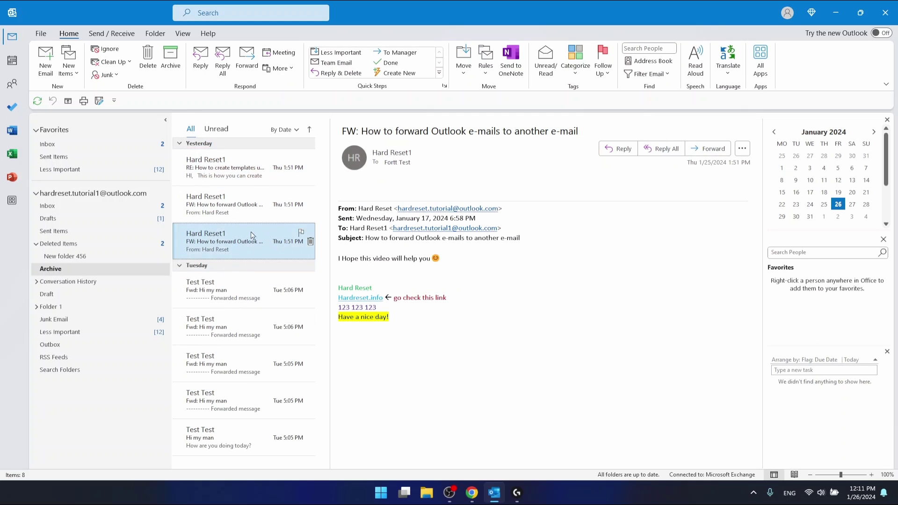
{"action": "right_click", "coordinate": [255, 242]}
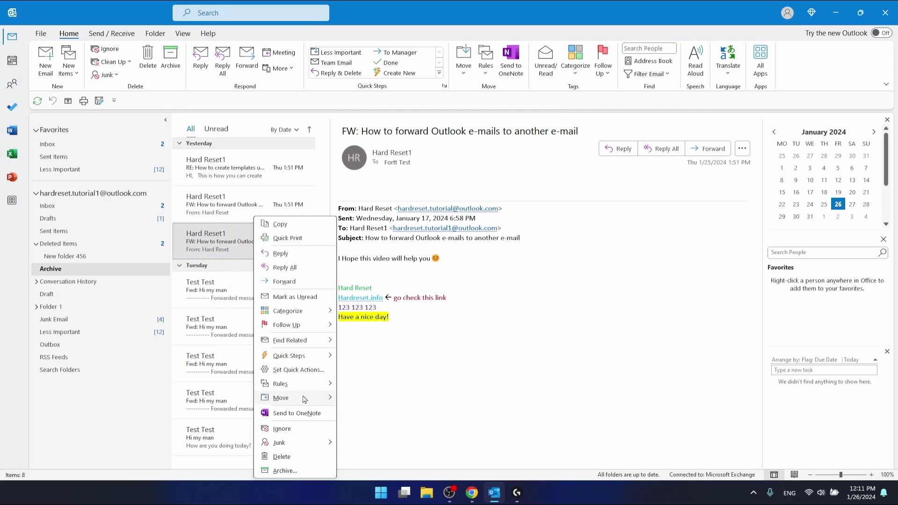
{"action": "mouse_move", "coordinate": [281, 397]}
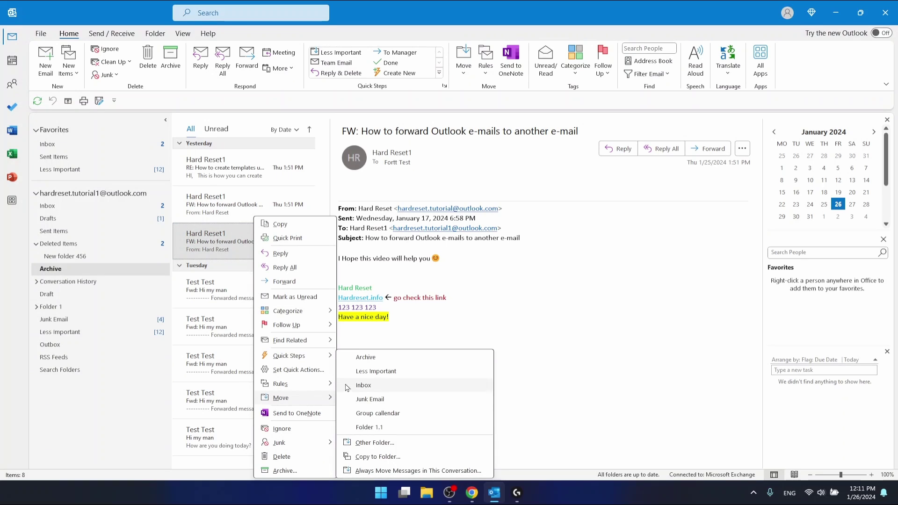
{"action": "left_click", "coordinate": [189, 239]}
{"action": "left_click_drag", "start_coordinate": [234, 250], "coordinate": [59, 148]}
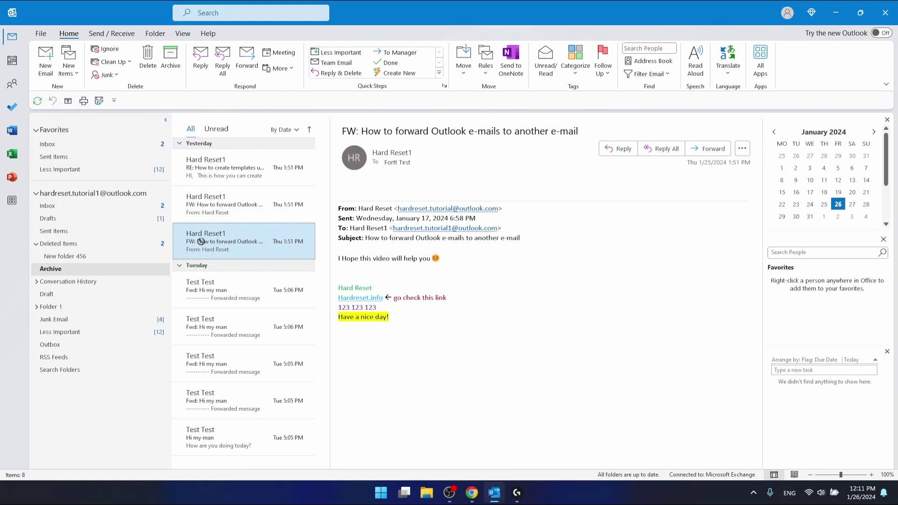
{"action": "right_click", "coordinate": [243, 246]}
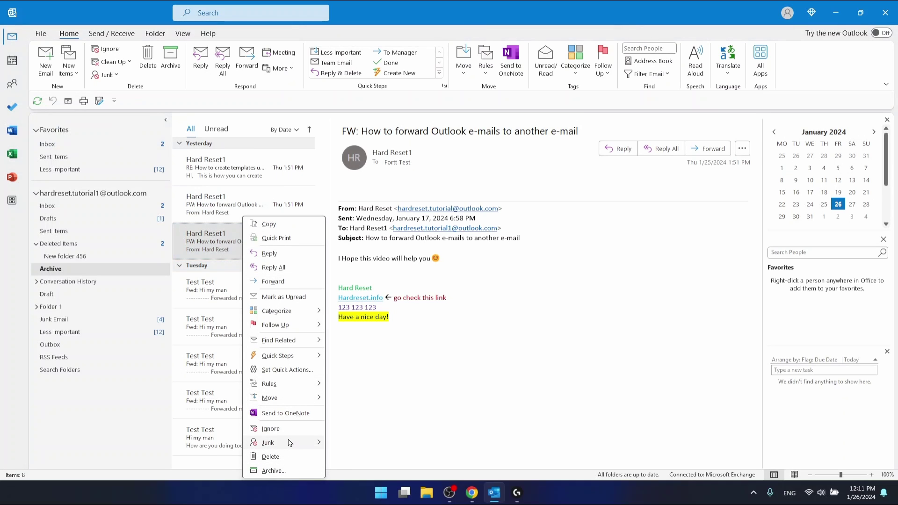
{"action": "mouse_move", "coordinate": [289, 398]}
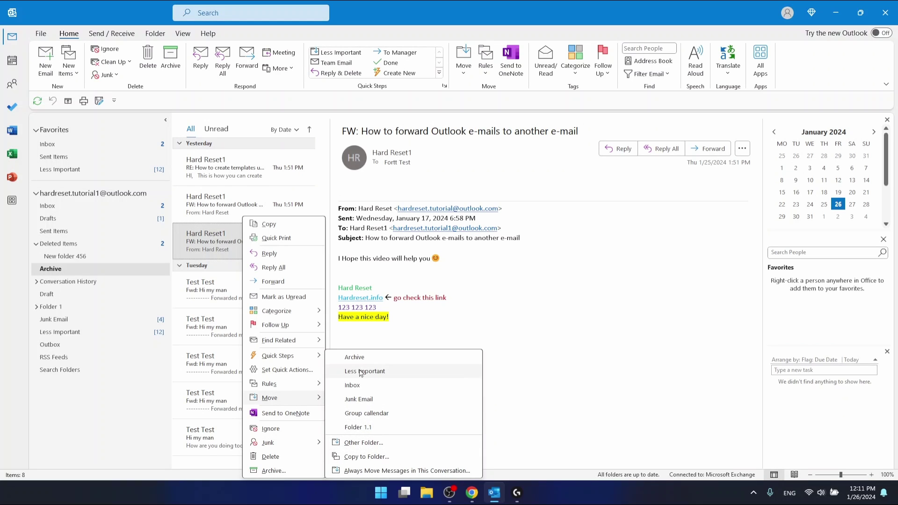
{"action": "left_click", "coordinate": [363, 443]}
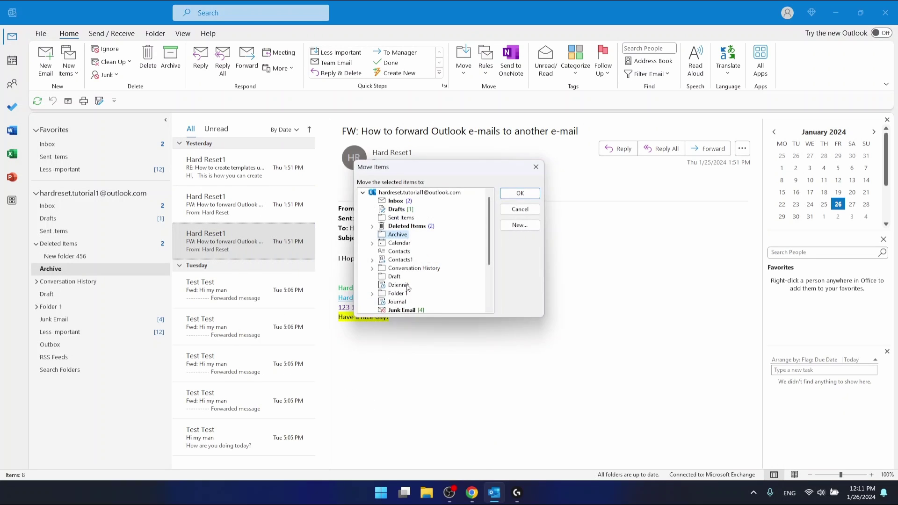
{"action": "left_click", "coordinate": [516, 193]}
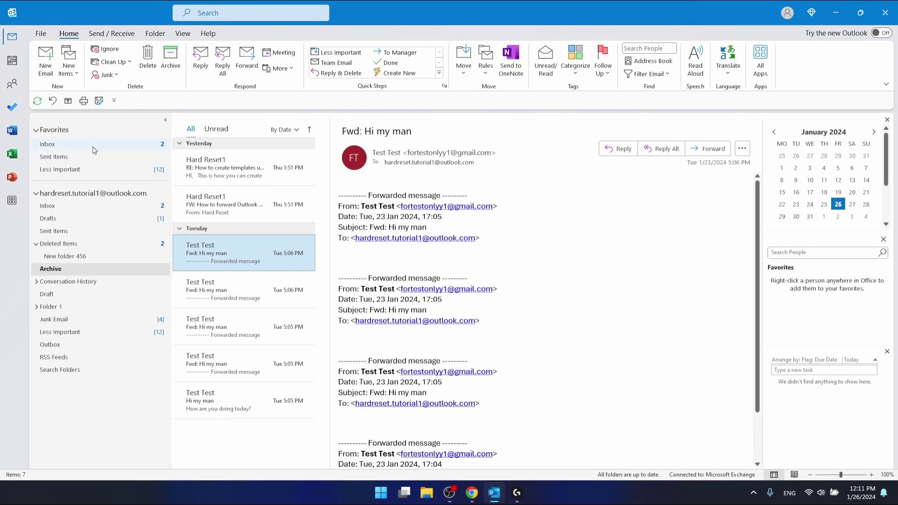
Step: Drag the Tue 5:05 PM 'Fwd: Hi my man' message from Archive onto Favorites Inbox and open Inbox
{"action": "left_click", "coordinate": [95, 149]}
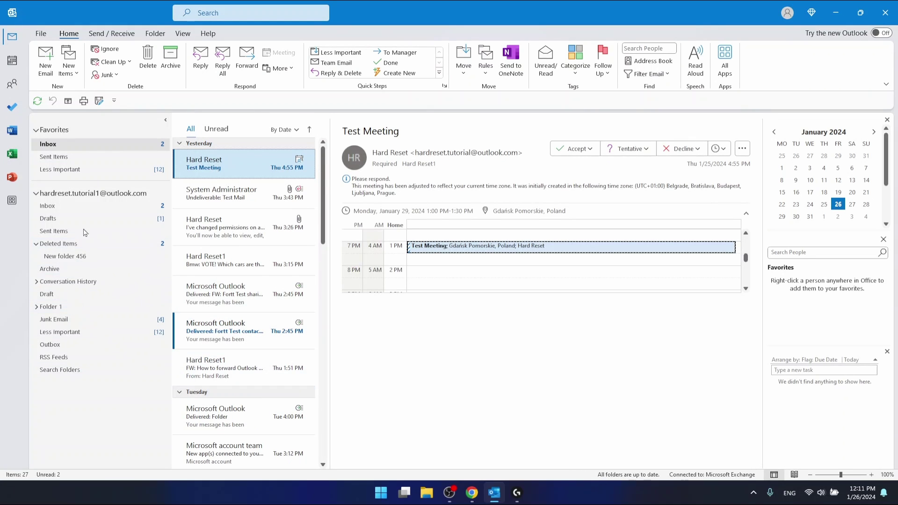
{"action": "left_click", "coordinate": [95, 268]}
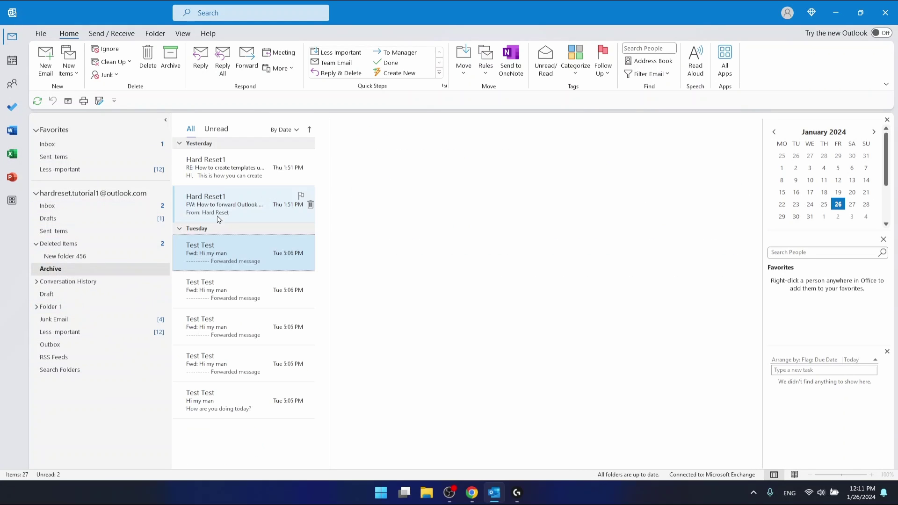
{"action": "left_click", "coordinate": [241, 328]}
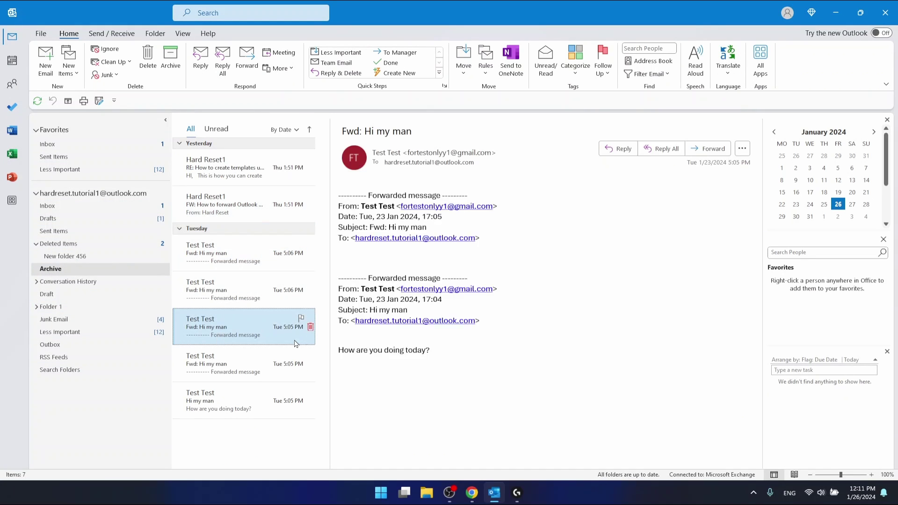
{"action": "left_click_drag", "start_coordinate": [299, 328], "coordinate": [53, 146]}
{"action": "left_click", "coordinate": [52, 145]}
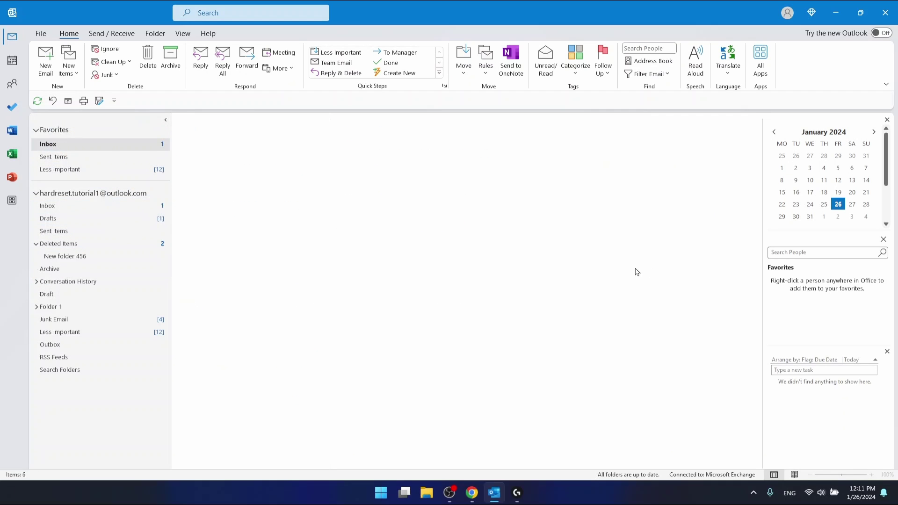
{"action": "scroll", "coordinate": [261, 324], "scroll_direction": "down", "scroll_amount": 3}
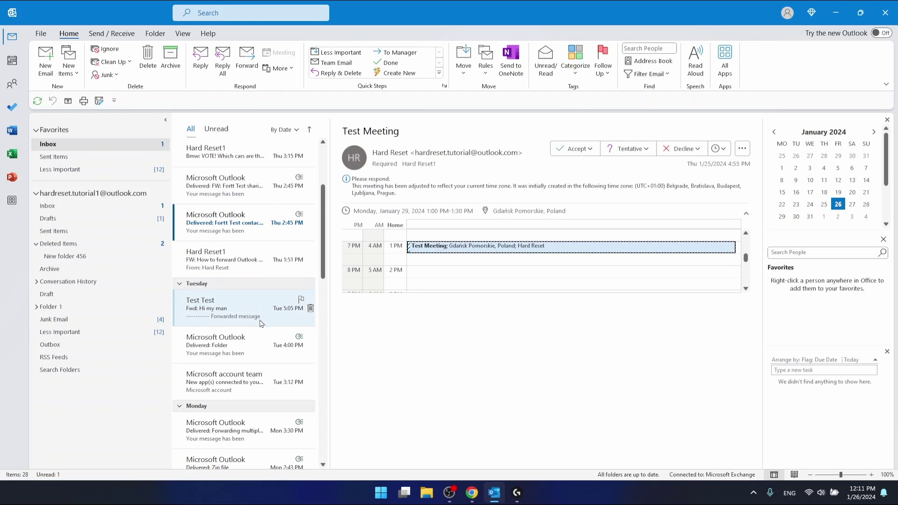
Step: Back in Archive, try Shift-drag and Ctrl-click selections, then select all six messages with Ctrl+A
{"action": "left_click", "coordinate": [220, 308]}
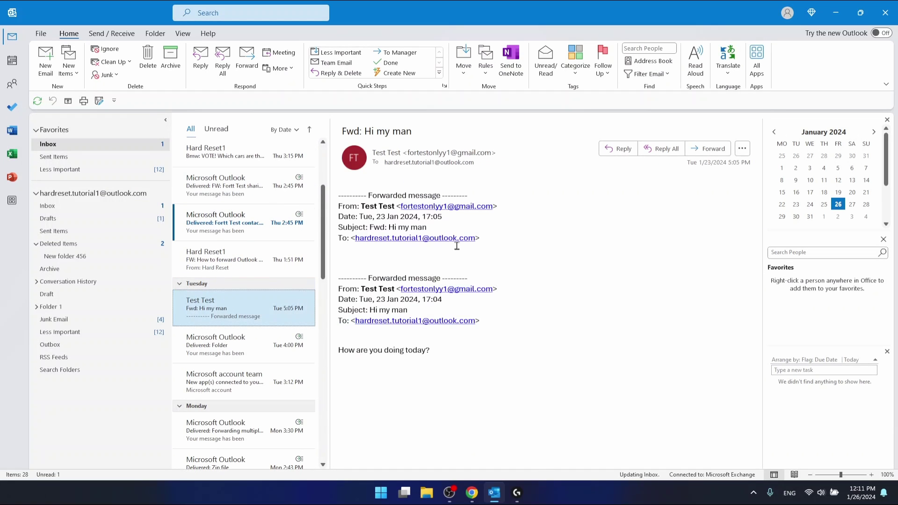
{"action": "left_click", "coordinate": [60, 269]}
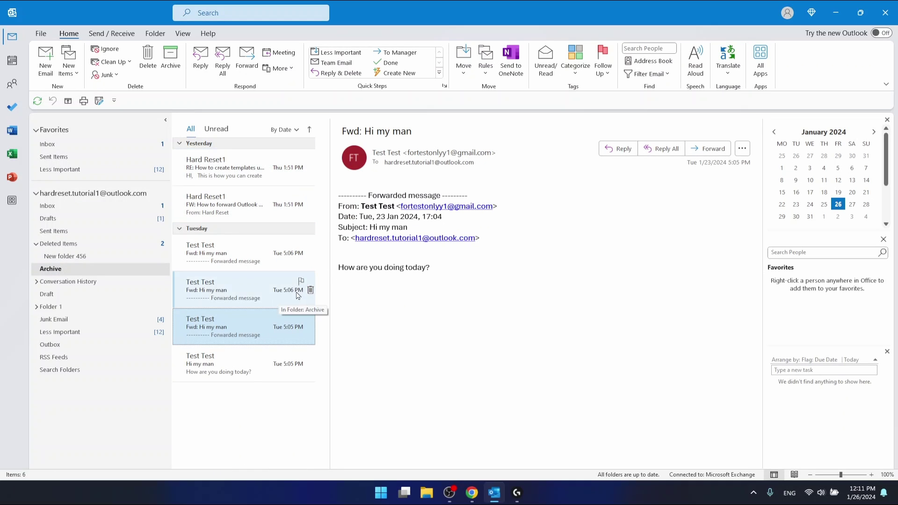
{"action": "left_click_drag", "start_coordinate": [234, 368], "coordinate": [228, 202]}
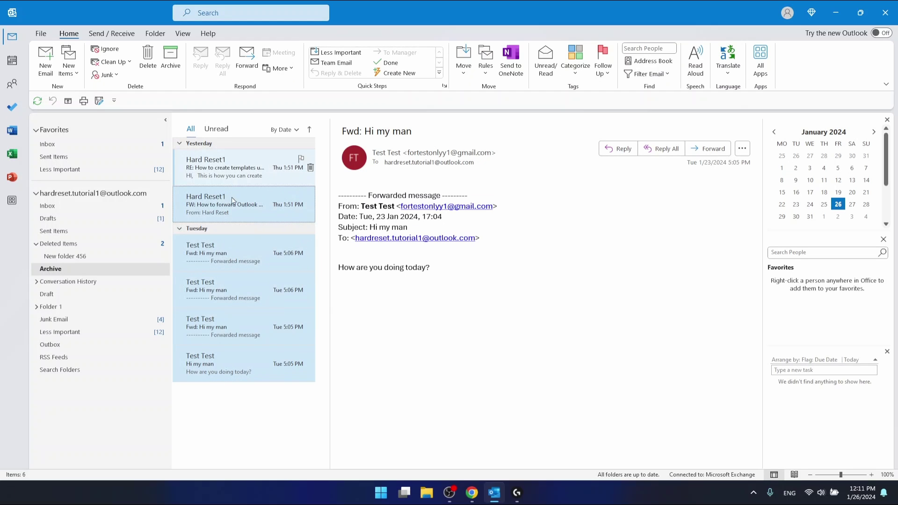
{"action": "left_click", "coordinate": [225, 253], "text": "ctrl"}
{"action": "left_click", "coordinate": [221, 290], "text": "ctrl"}
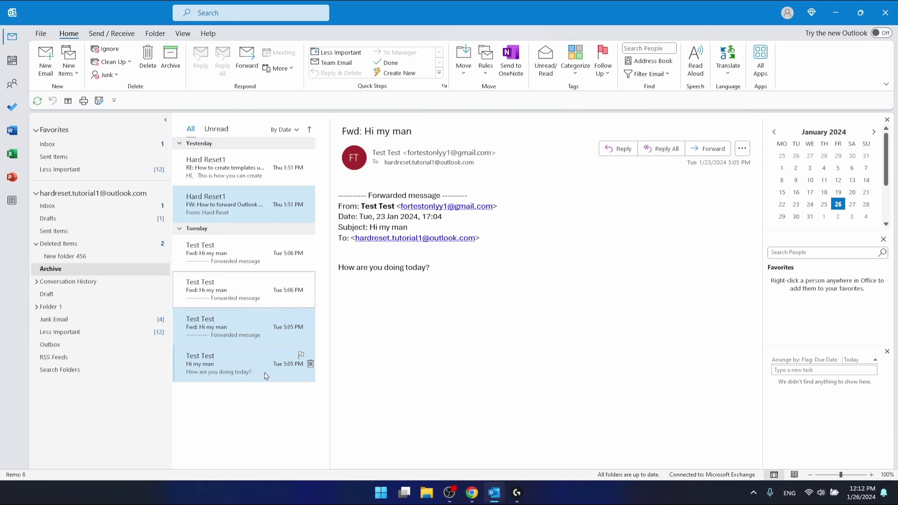
{"action": "left_click", "coordinate": [248, 373]}
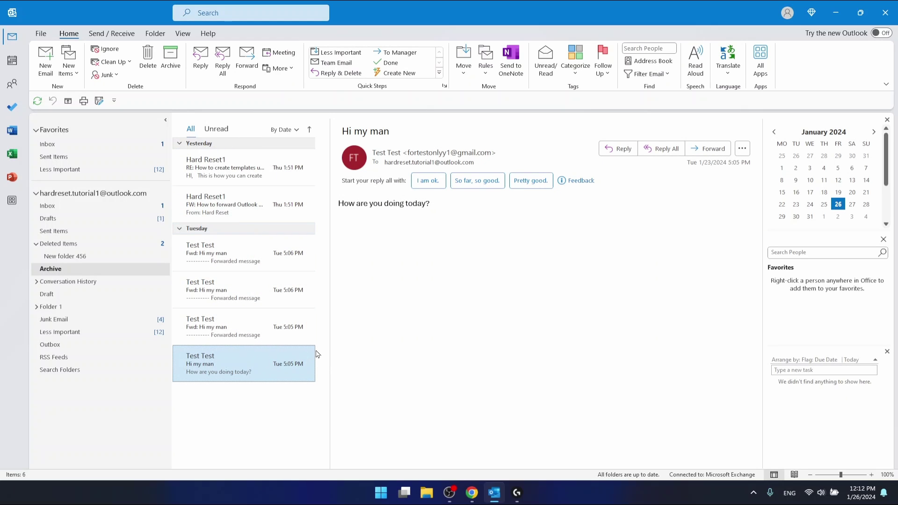
{"action": "mouse_move", "coordinate": [316, 356]}
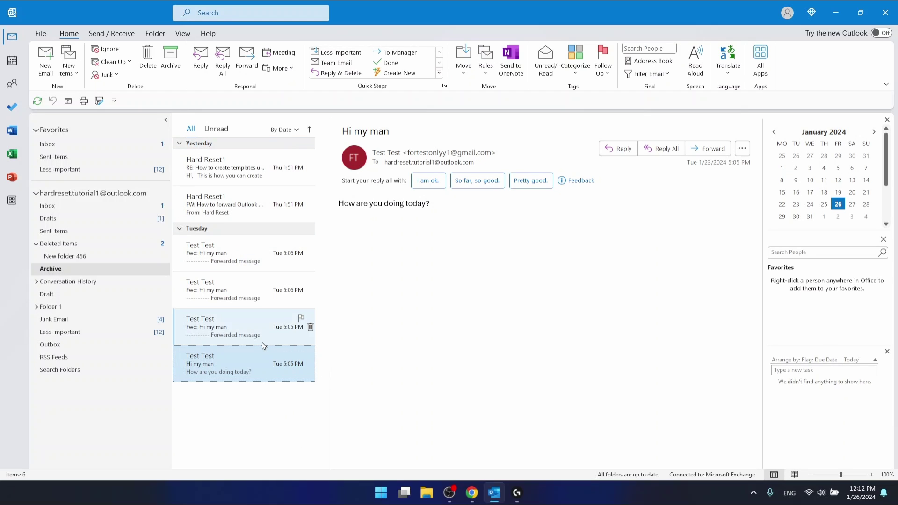
{"action": "key", "text": "ctrl+a"}
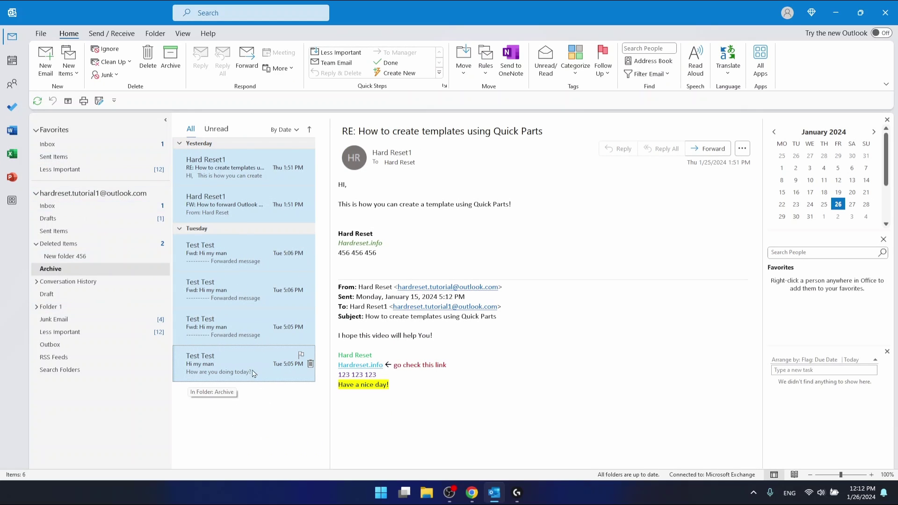
{"action": "left_click", "coordinate": [272, 373]}
{"action": "key", "text": "ctrl+a"}
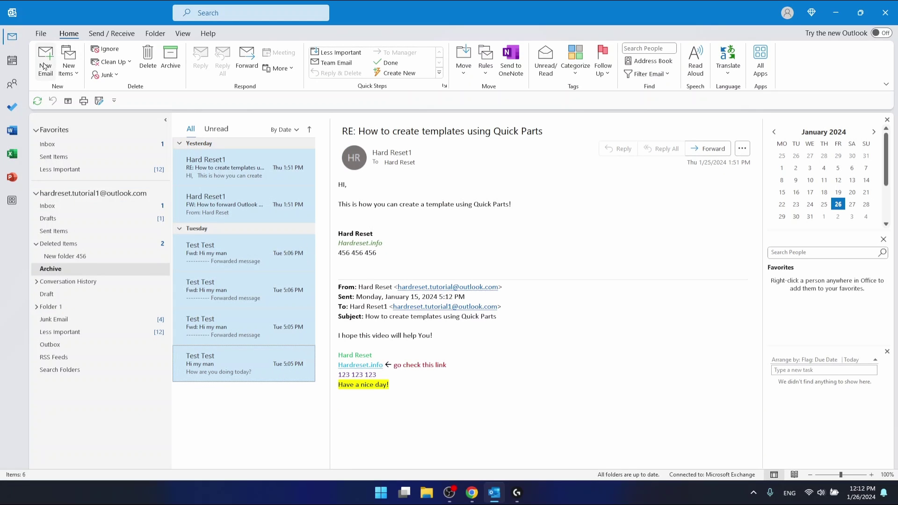
{"action": "key", "text": "ctrl+n"}
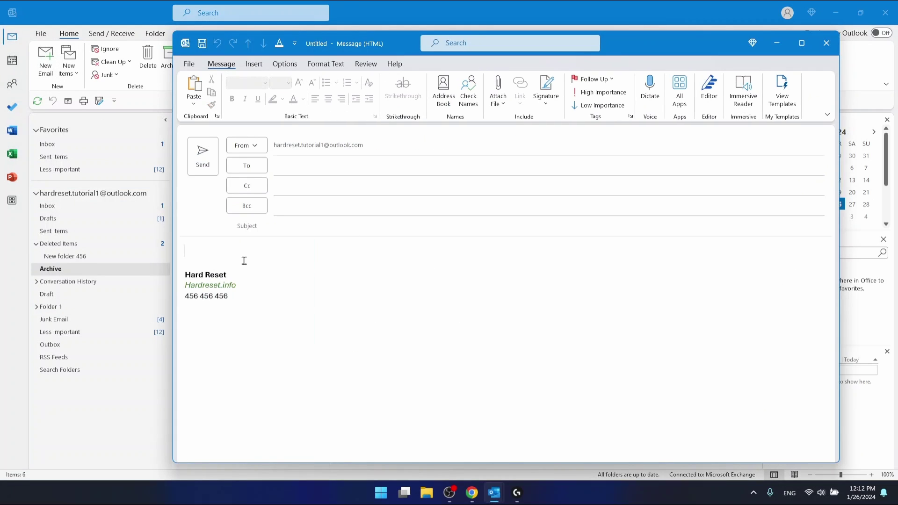
{"action": "type", "text": "cts"}
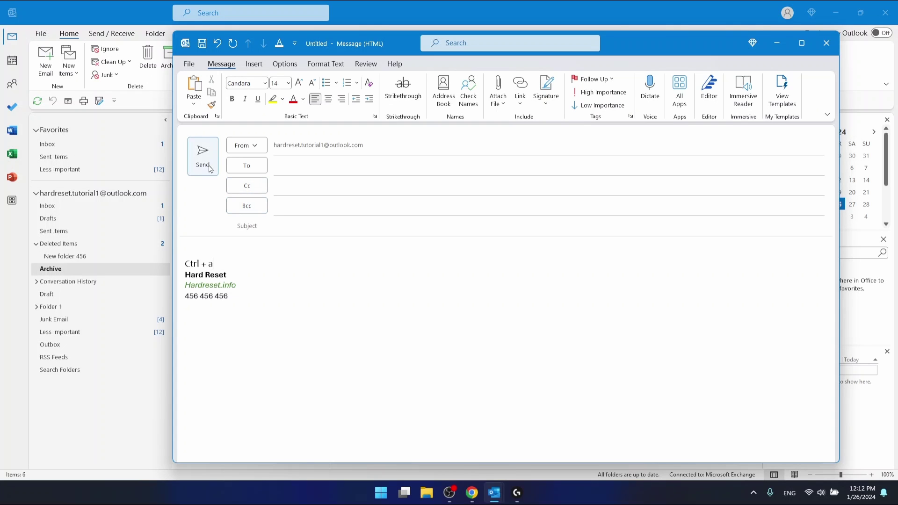
{"action": "left_click", "coordinate": [828, 45]}
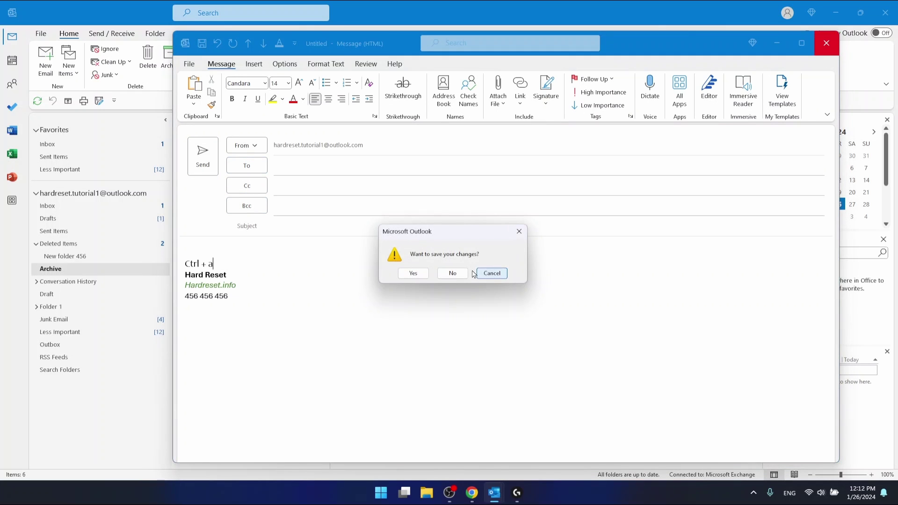
{"action": "left_click", "coordinate": [453, 274]}
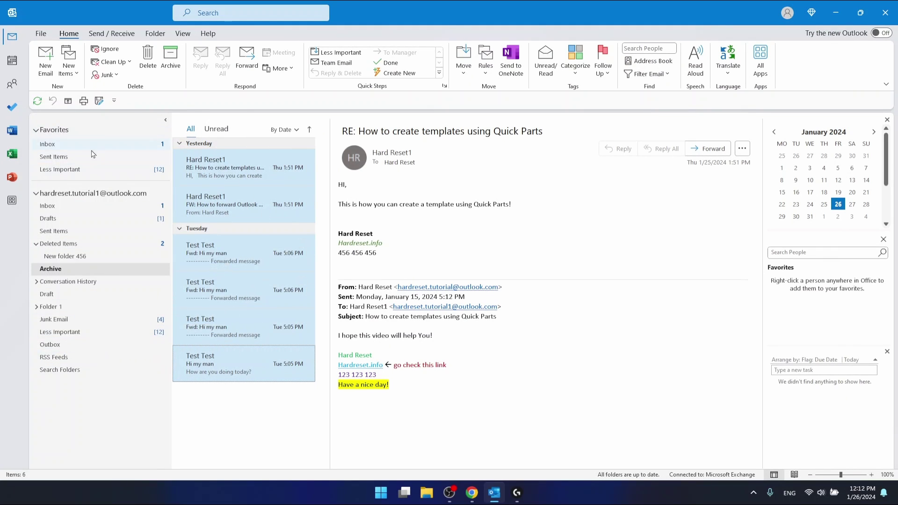
{"action": "left_click", "coordinate": [149, 145]}
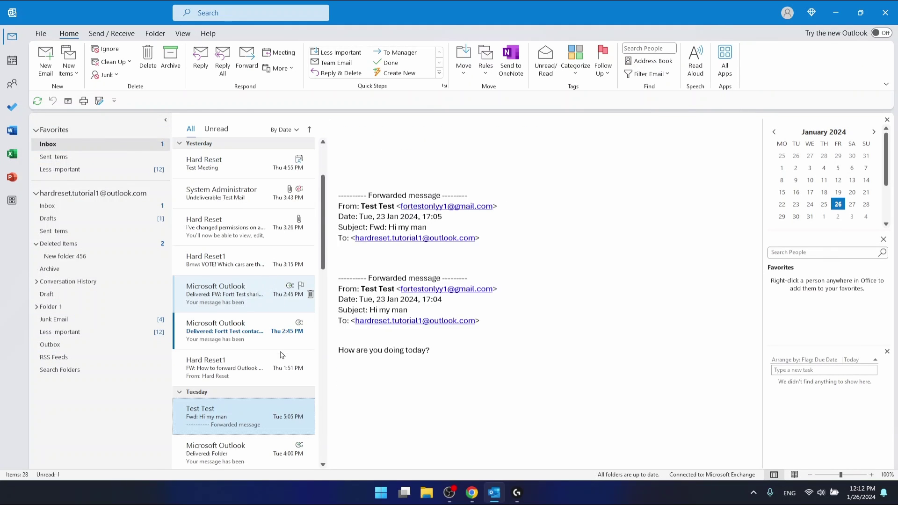
{"action": "key", "text": "Up"}
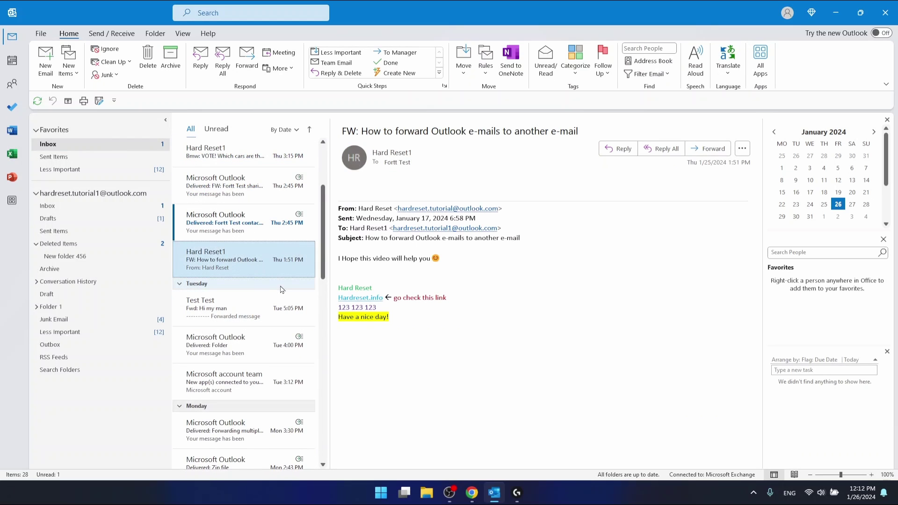
{"action": "key", "text": "ctrl+a"}
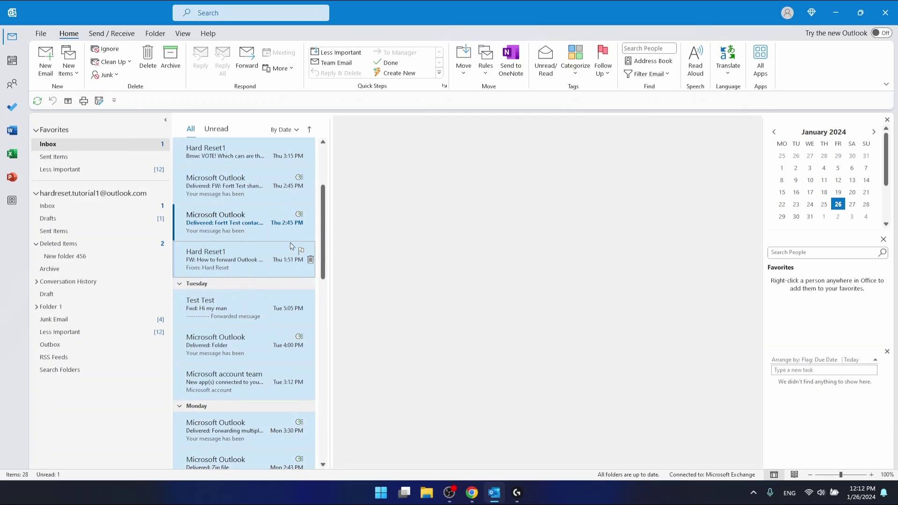
{"action": "left_click_drag", "start_coordinate": [324, 257], "coordinate": [323, 409]}
{"action": "scroll", "coordinate": [280, 316], "scroll_direction": "up", "scroll_amount": 15}
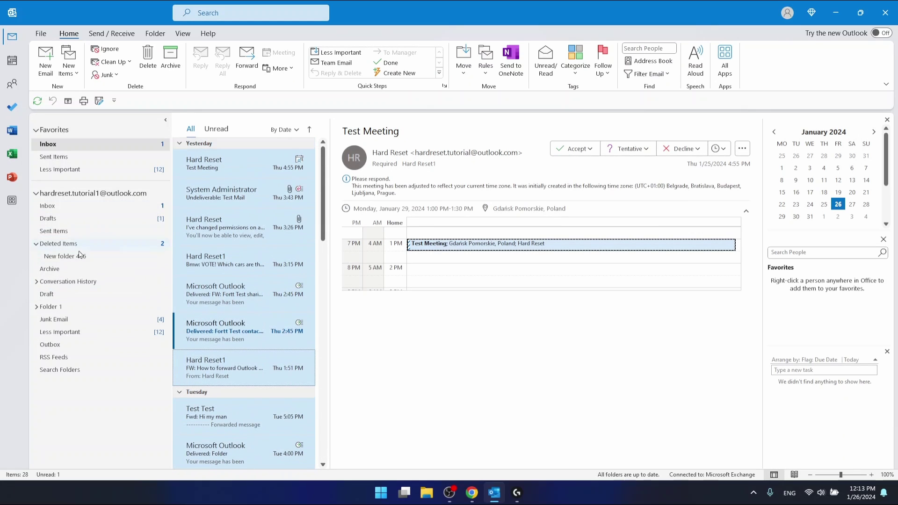
{"action": "left_click", "coordinate": [83, 271]}
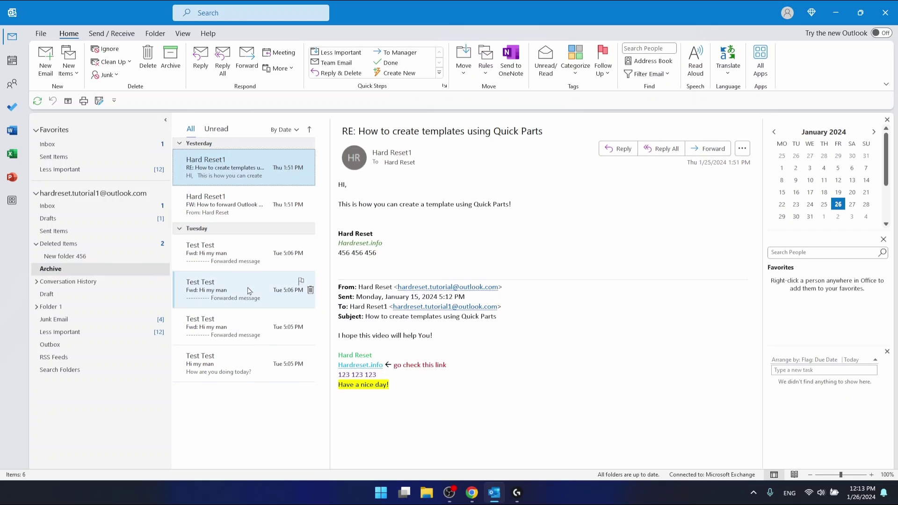
Step: Select all six Archive messages, drag them onto Less Important, and open it to see 18 items
{"action": "key", "text": "ctrl+a"}
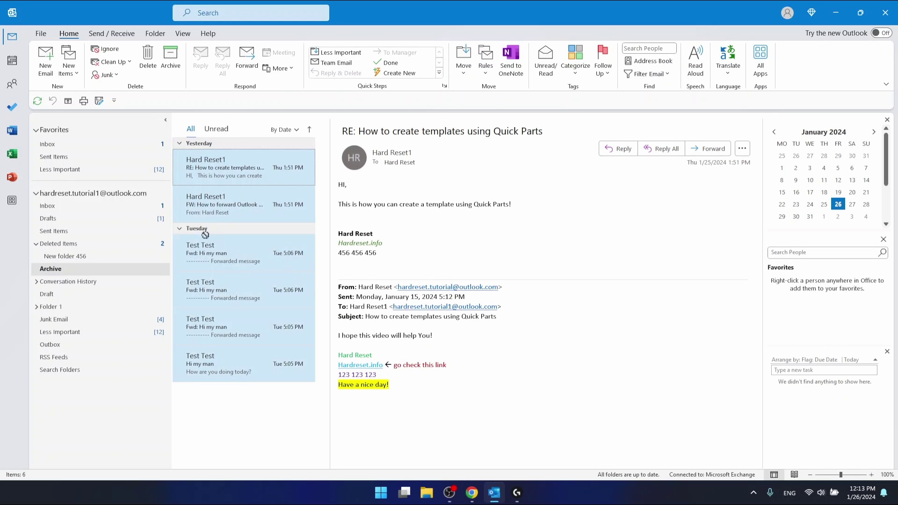
{"action": "right_click", "coordinate": [233, 252]}
{"action": "mouse_move", "coordinate": [270, 188]}
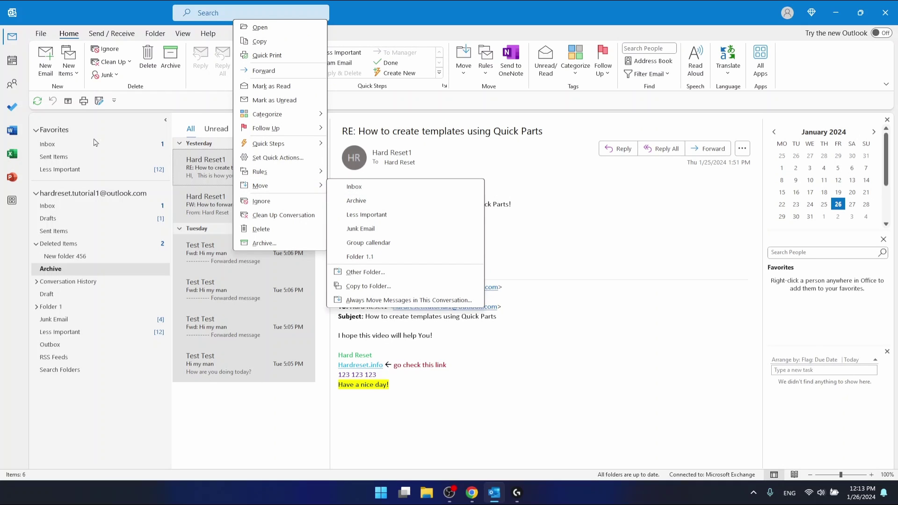
{"action": "key", "text": "Escape"}
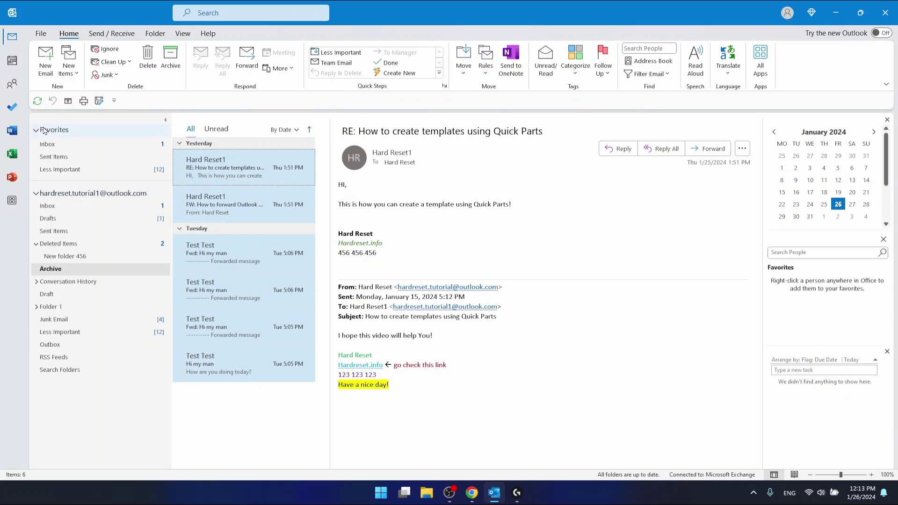
{"action": "left_click_drag", "start_coordinate": [308, 326], "coordinate": [123, 173]}
{"action": "left_click", "coordinate": [141, 174]}
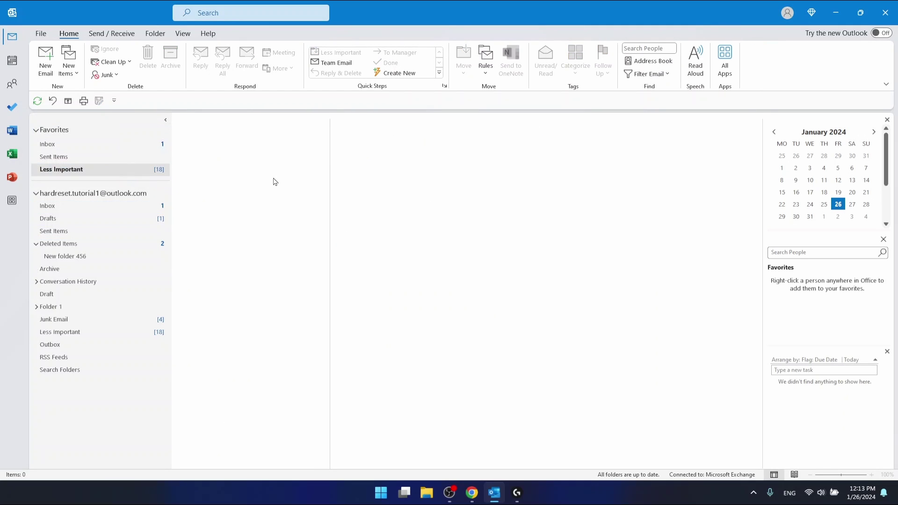
{"action": "scroll", "coordinate": [260, 421], "scroll_direction": "down", "scroll_amount": 3}
{"action": "scroll", "coordinate": [252, 328], "scroll_direction": "up", "scroll_amount": 1}
{"action": "scroll", "coordinate": [253, 313], "scroll_direction": "up", "scroll_amount": 1}
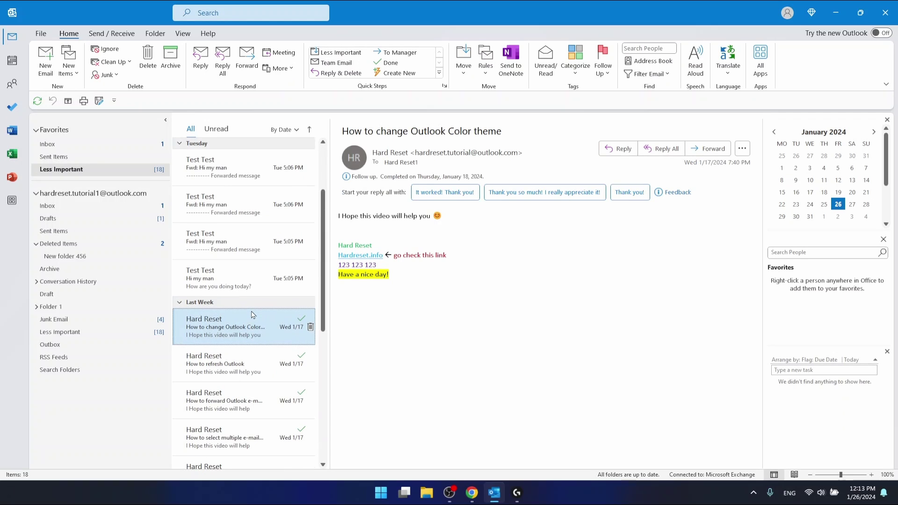